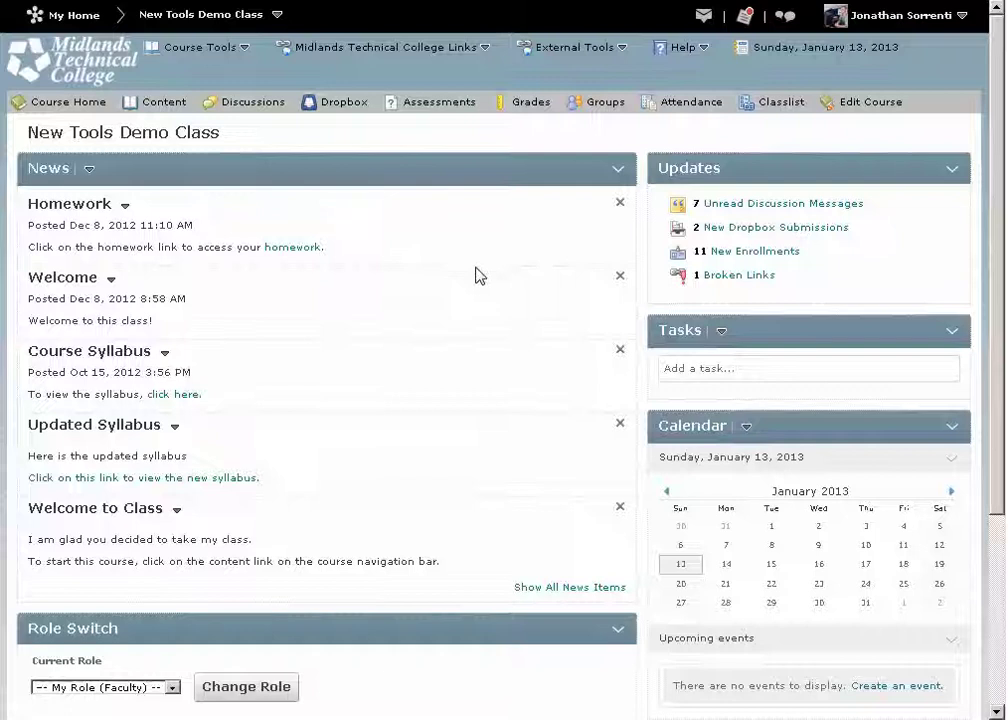
# Step: Go to the course's Attendance registers and start a new register
pyautogui.click(695, 111)
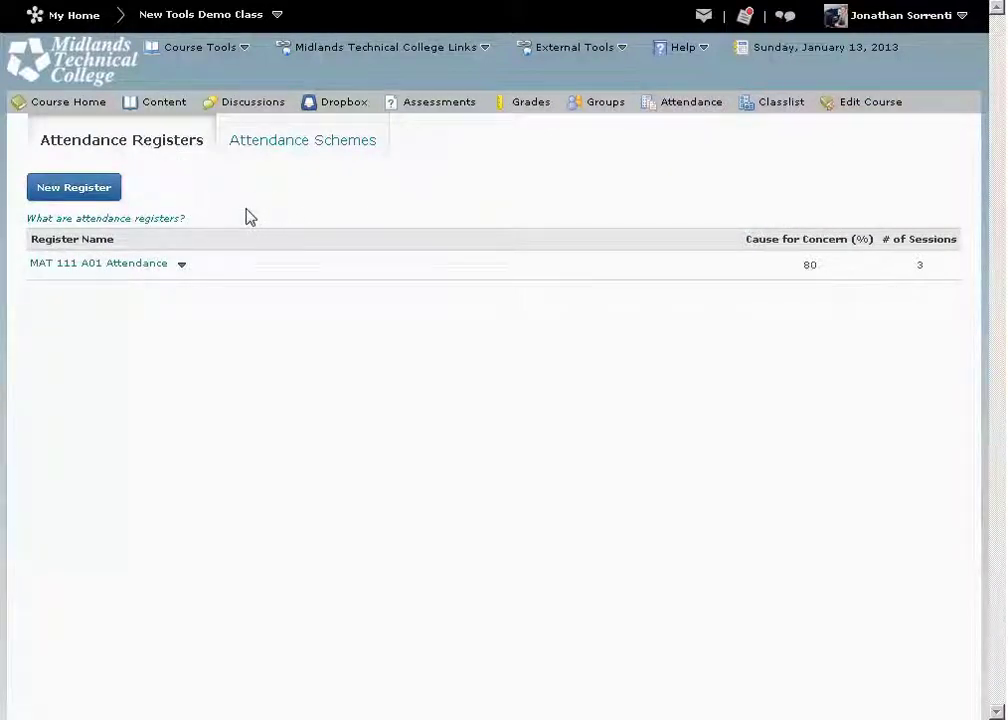
pyautogui.click(74, 190)
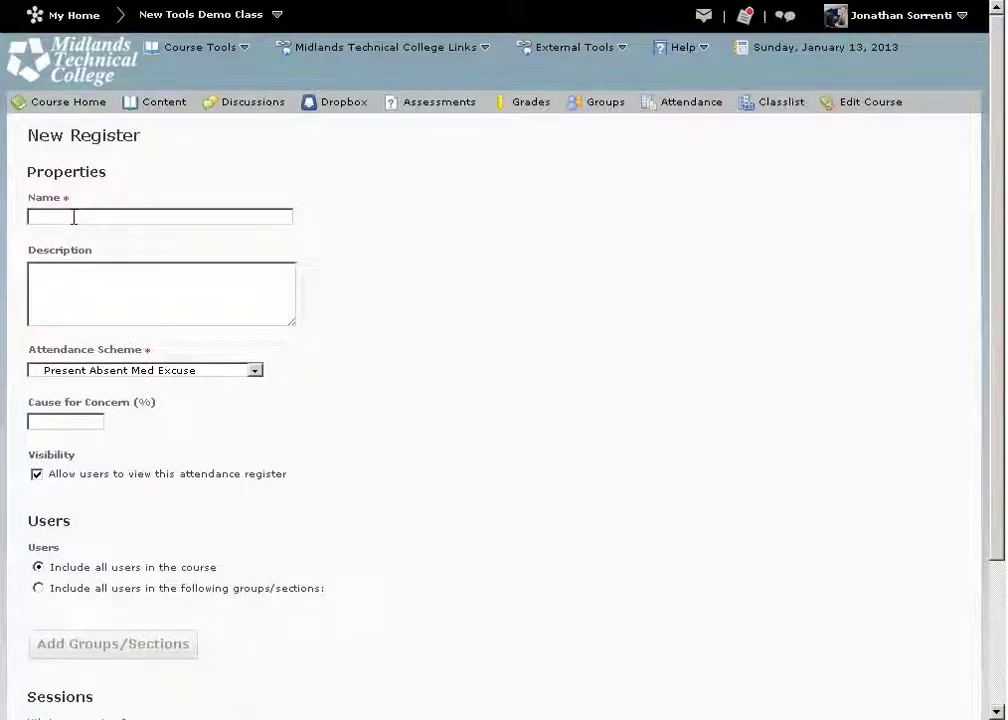
# Step: Name the register 'MAT 111 B01' with the Present Absent Med Excuse attendance scheme
pyautogui.click(73, 217)
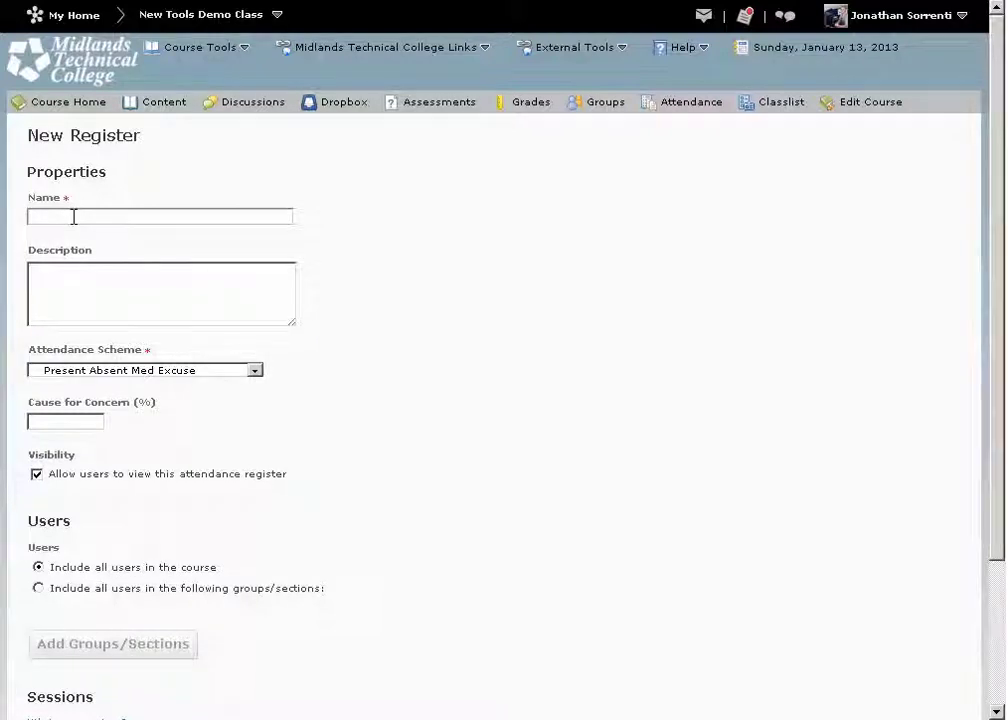
pyautogui.write('M')
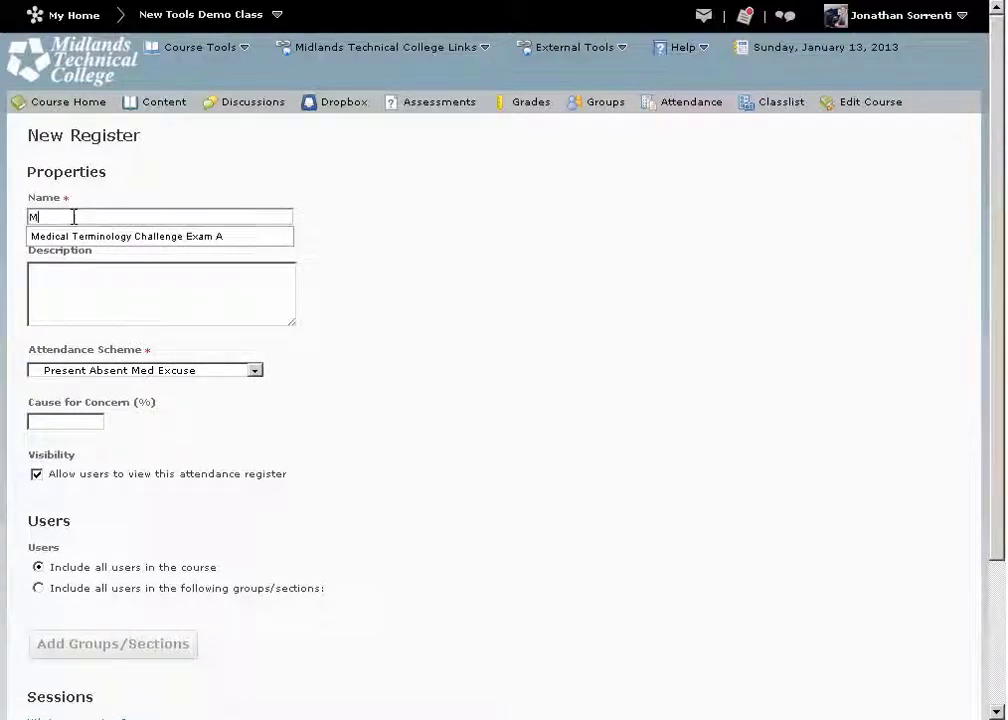
pyautogui.write('AT')
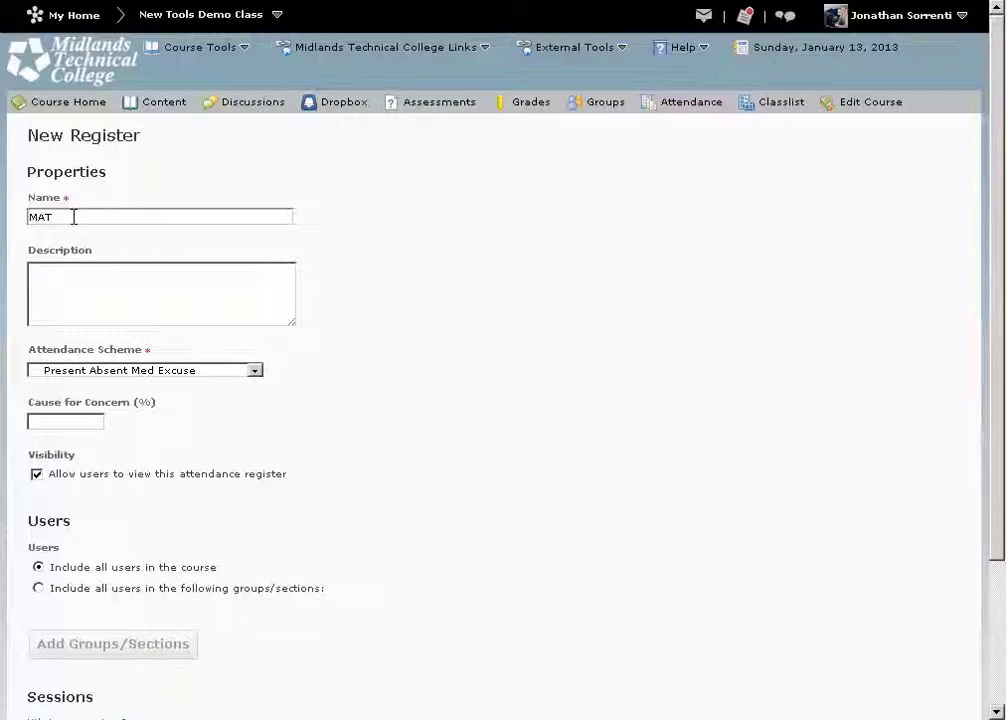
pyautogui.write(' 111 B01')
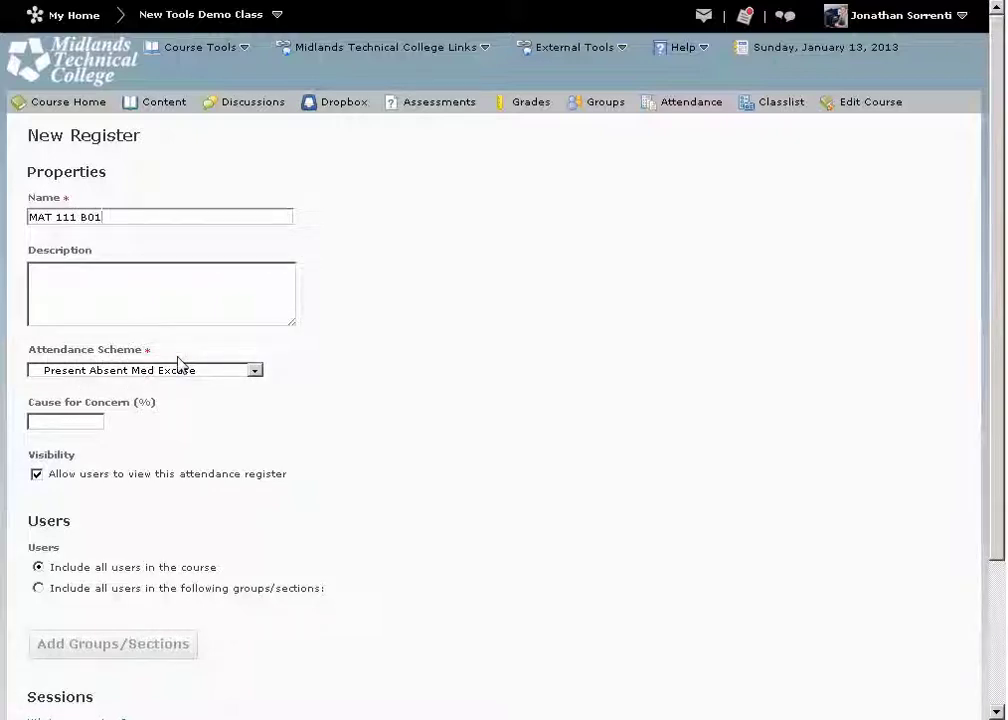
pyautogui.click(256, 372)
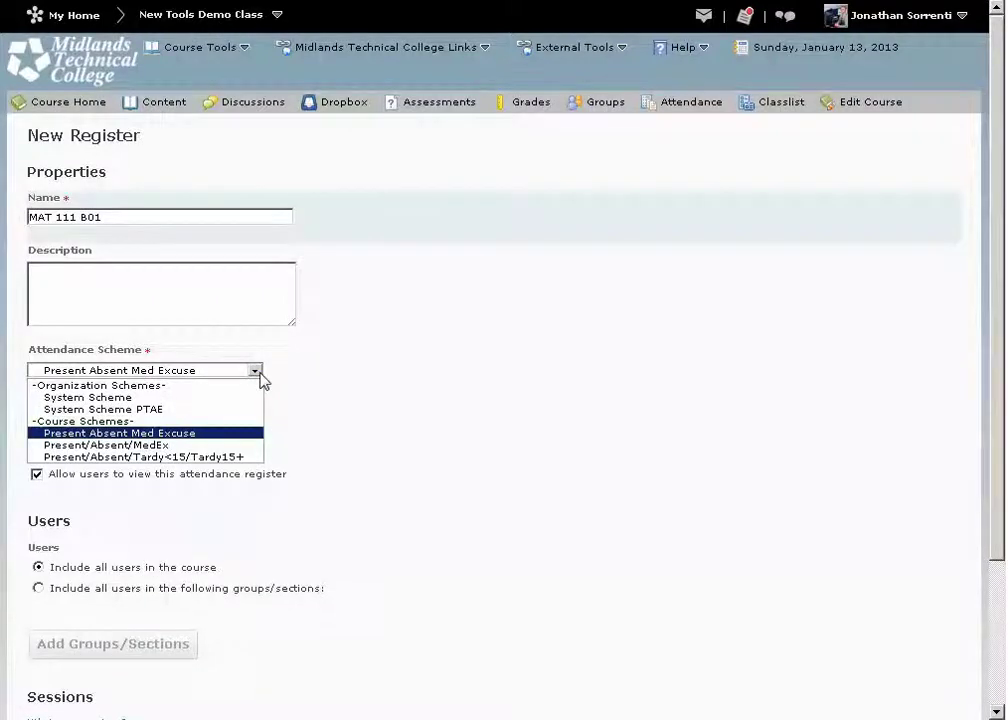
pyautogui.click(229, 437)
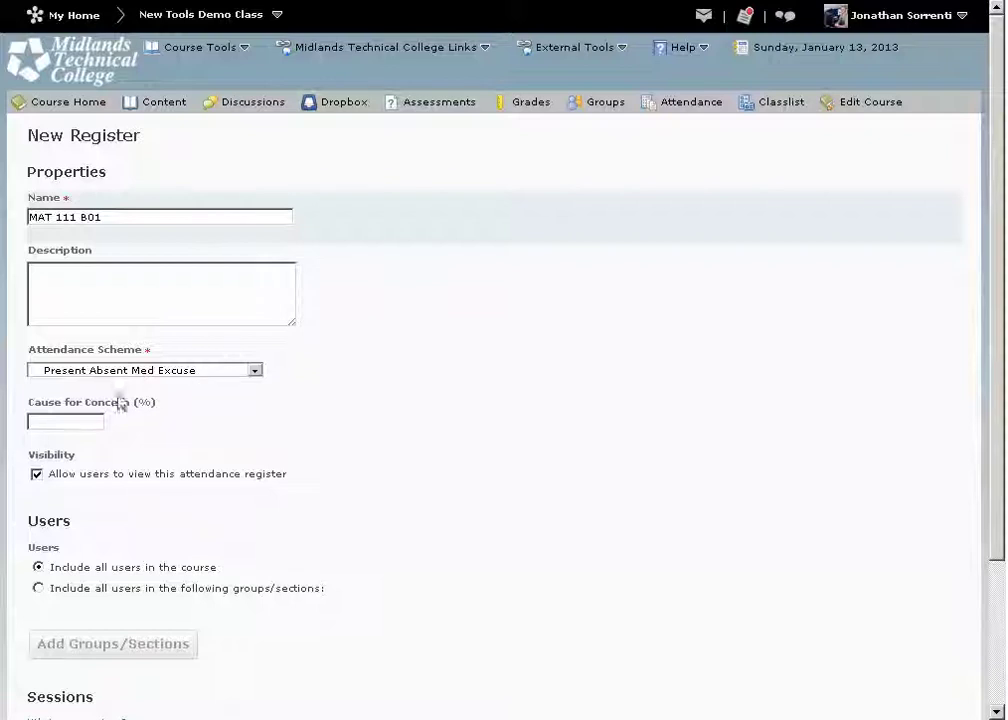
# Step: Enter 80 in the Cause for Concern (%) box
pyautogui.click(60, 421)
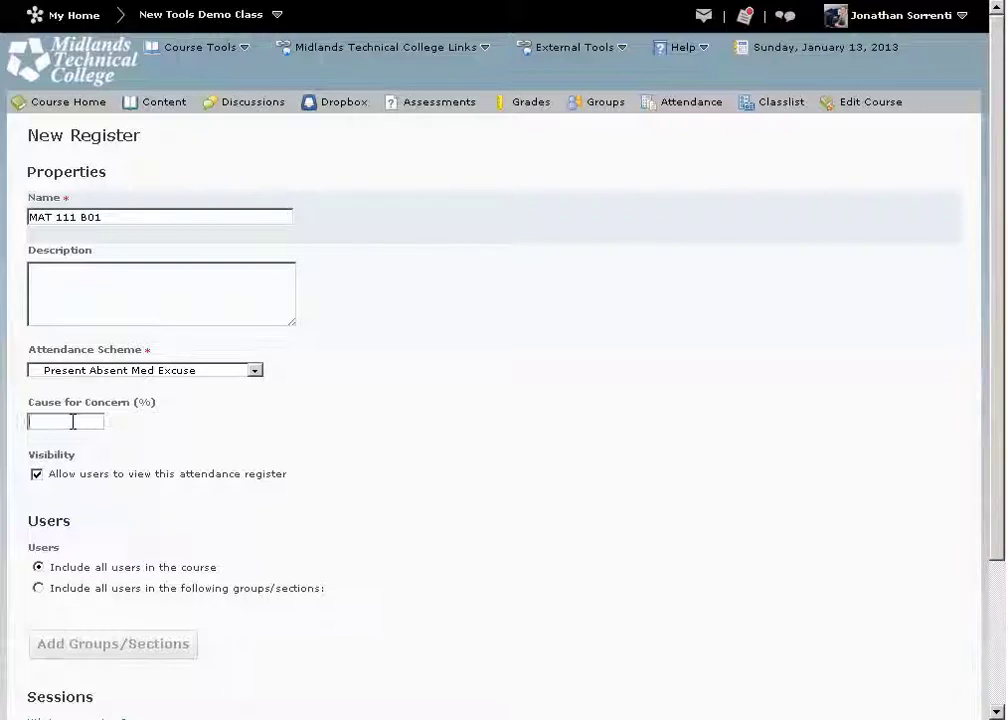
pyautogui.write('80')
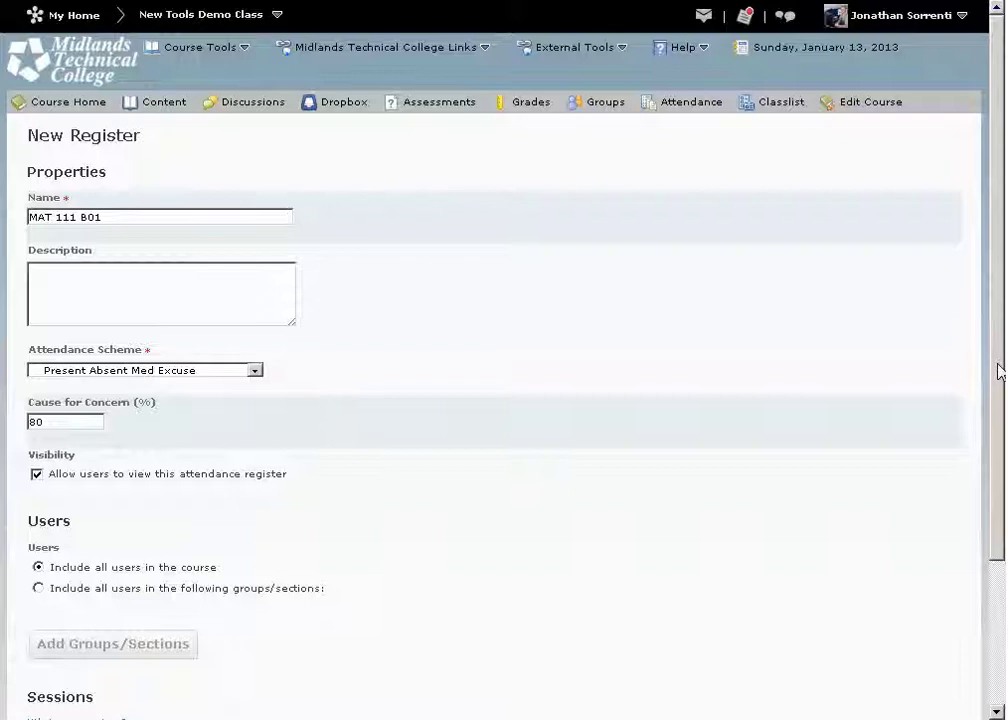
pyautogui.moveTo(997, 371); pyautogui.dragTo(997, 528)
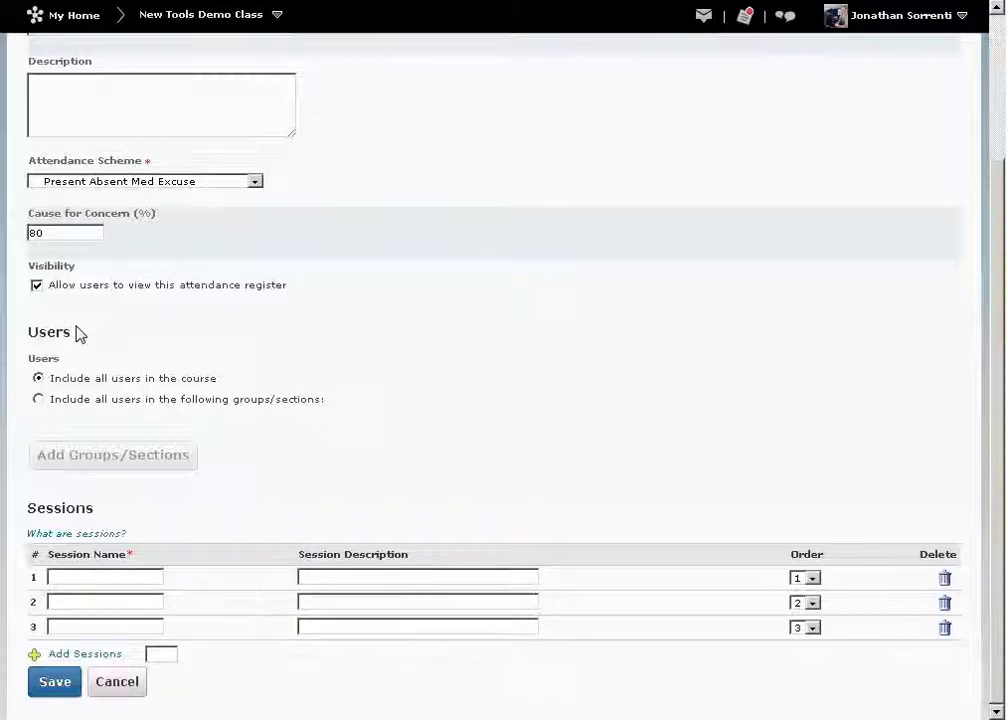
pyautogui.doubleClick(46, 405)
pyautogui.click(38, 401)
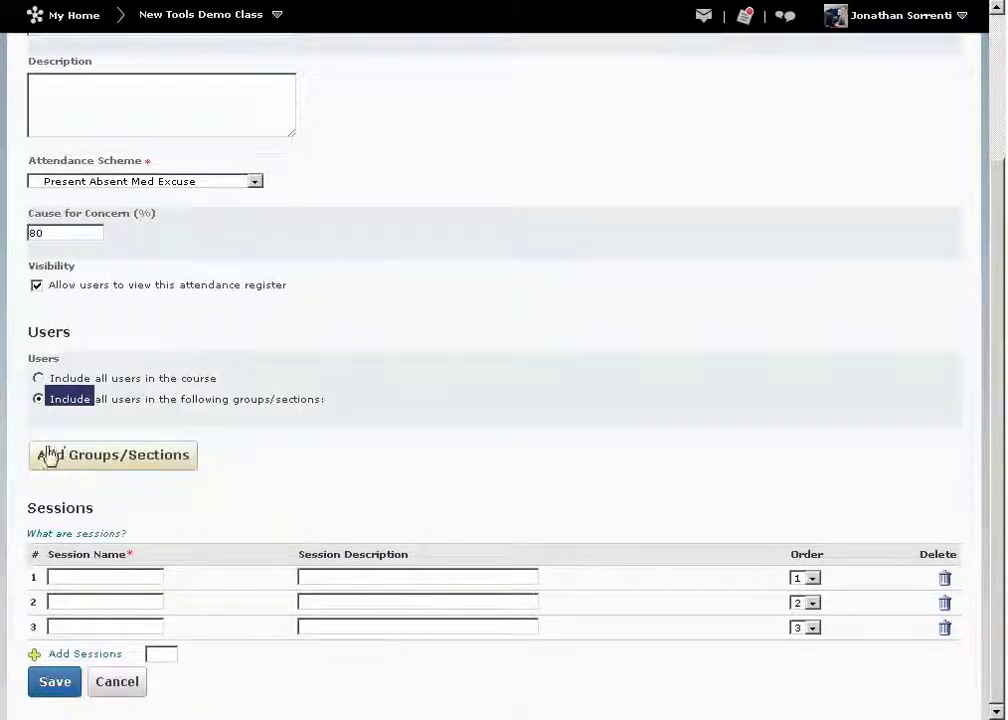
pyautogui.click(38, 378)
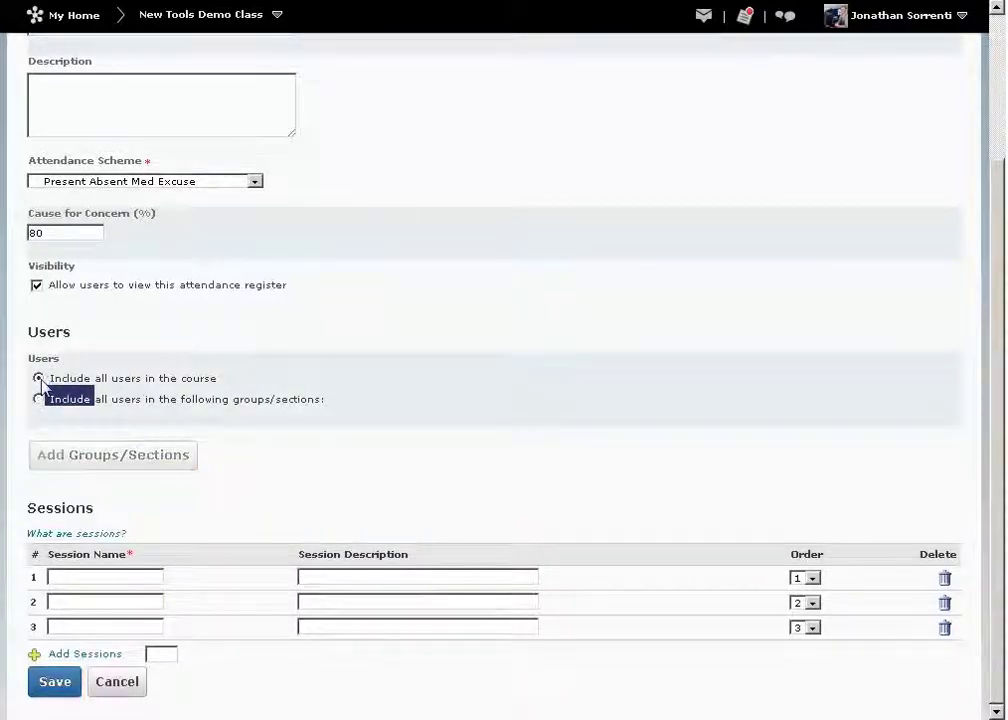
pyautogui.click(94, 380)
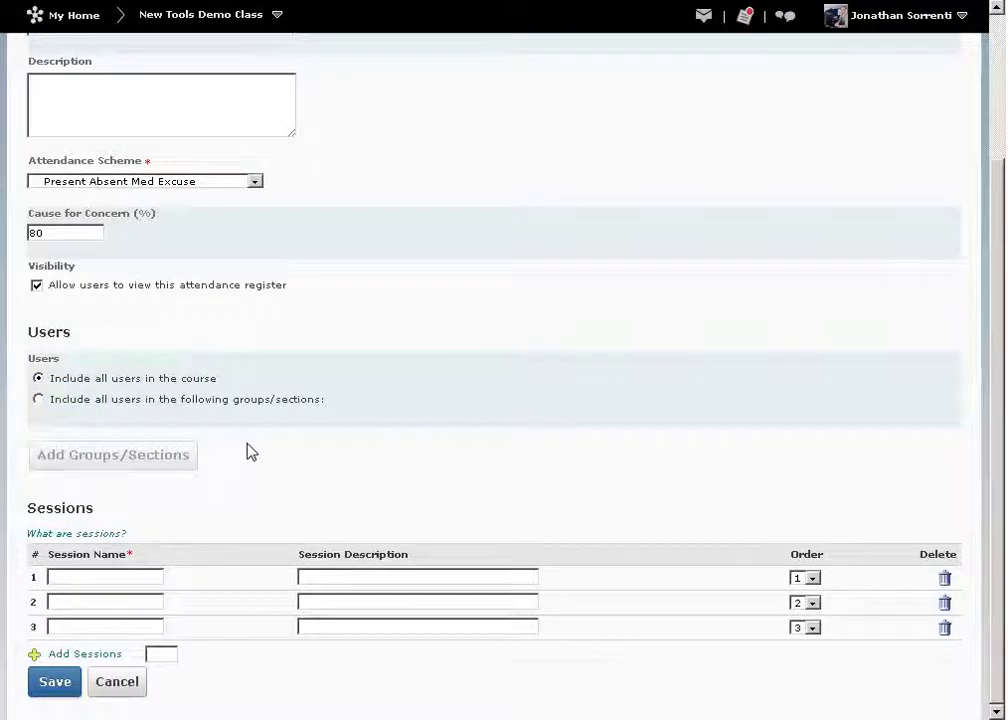
pyautogui.click(38, 401)
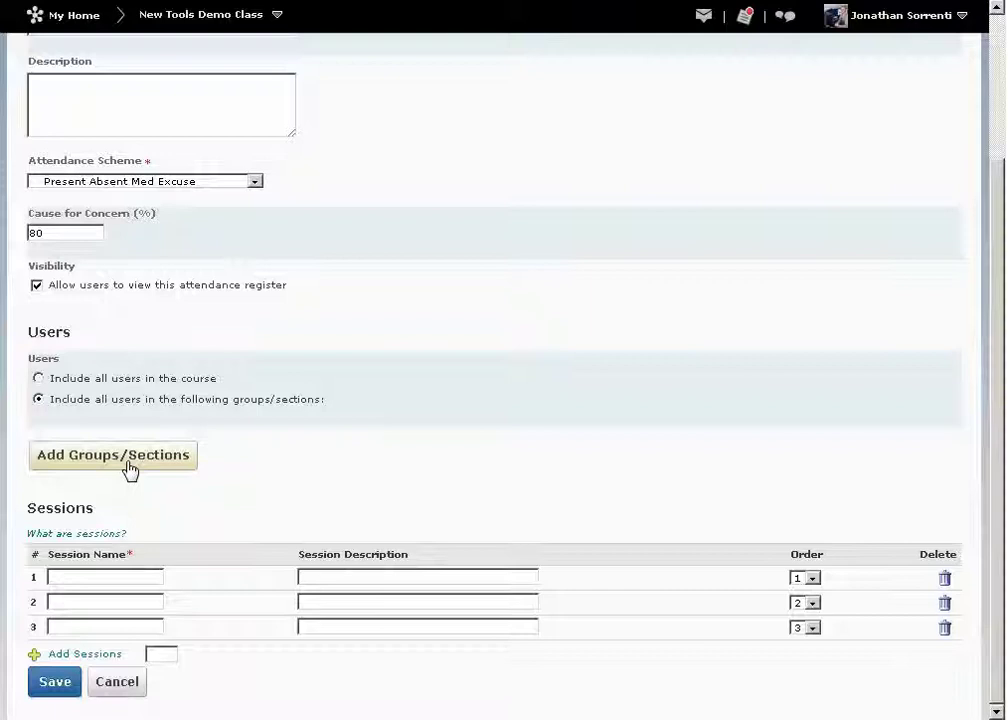
pyautogui.click(38, 378)
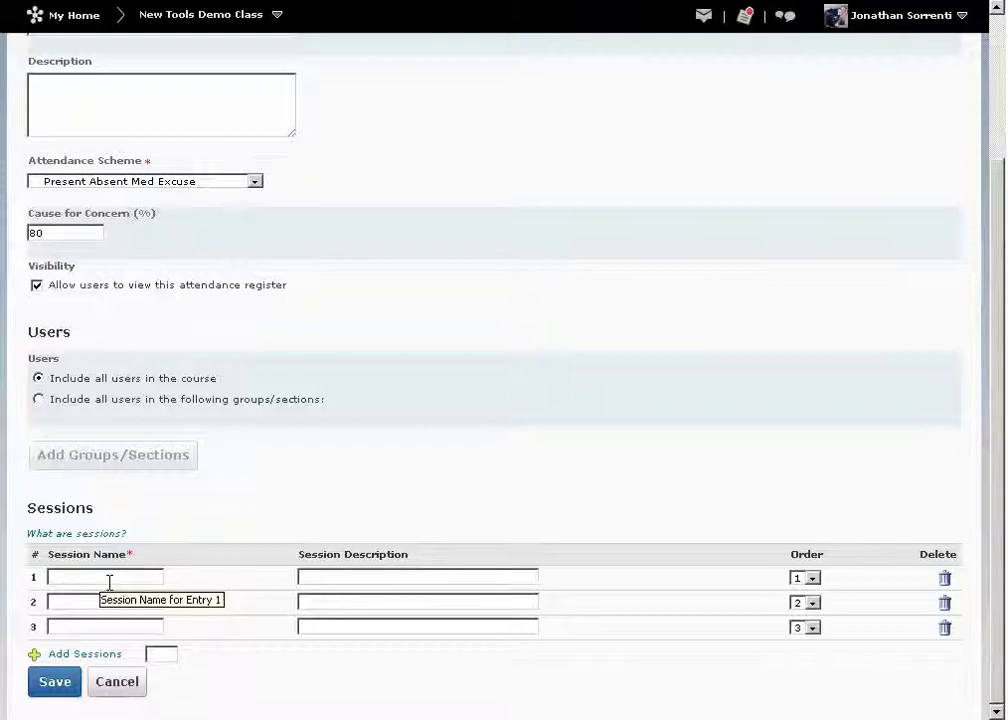
# Step: Fill in session names Week 1 Class 1, Week 1 Class 2 and Week 2 Class 1 in rows 1–3
pyautogui.click(110, 582)
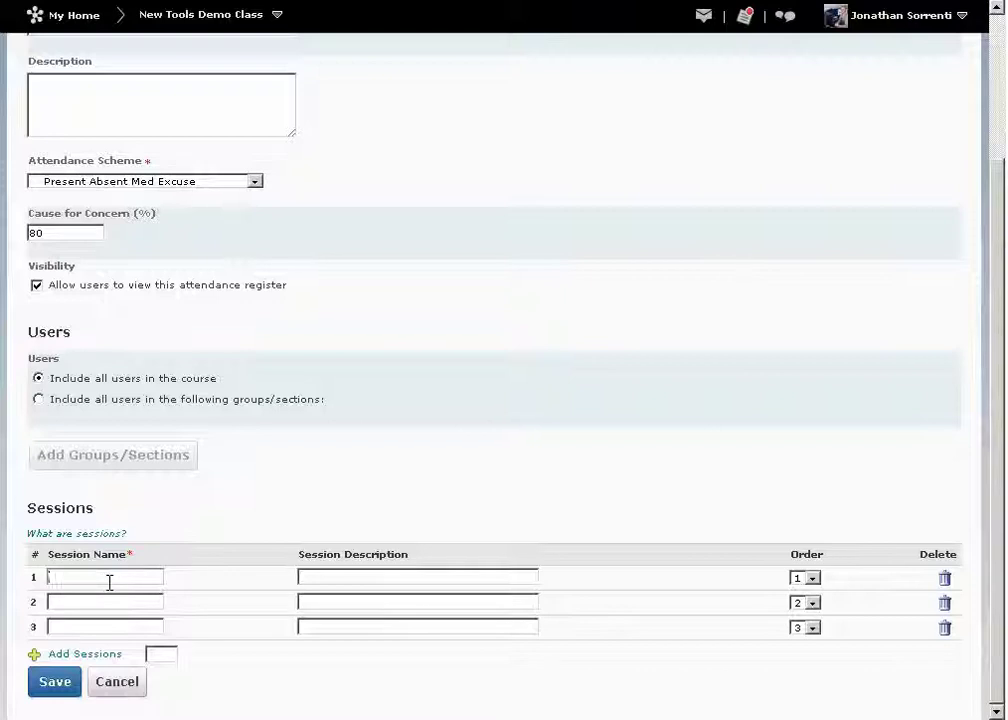
pyautogui.write('Week 1 C')
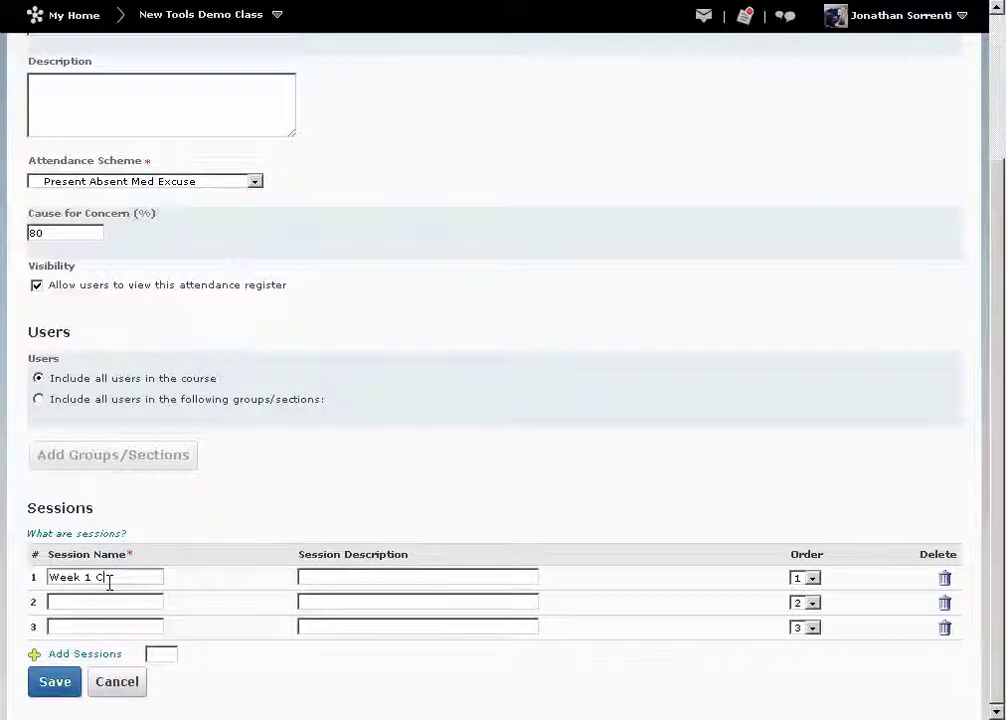
pyautogui.write('lass 1')
pyautogui.click(111, 601)
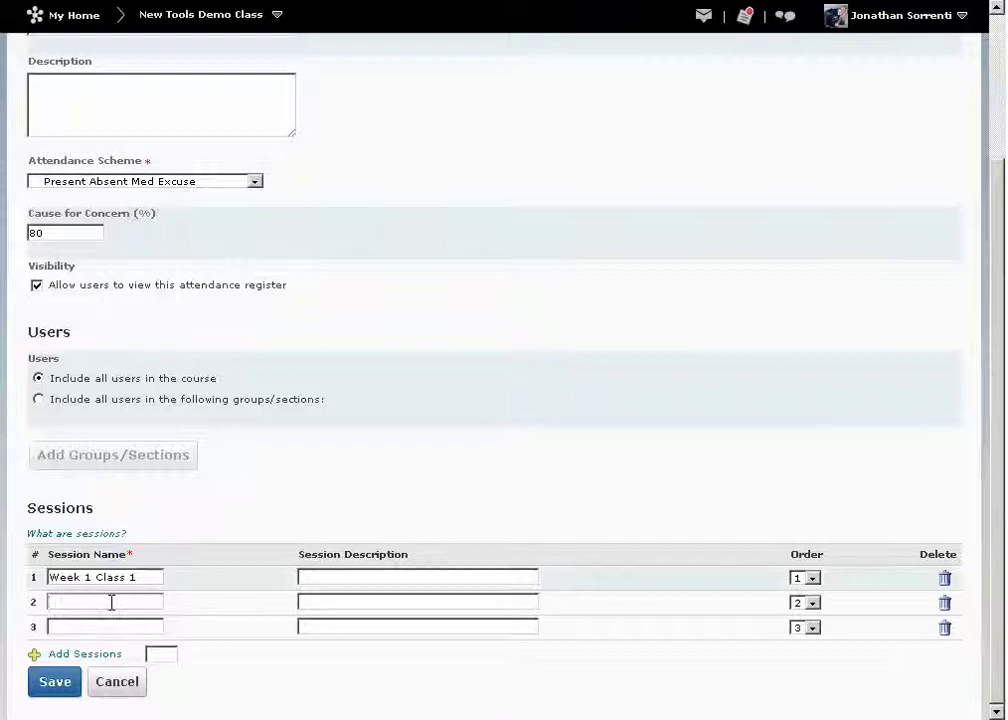
pyautogui.write('Week 1')
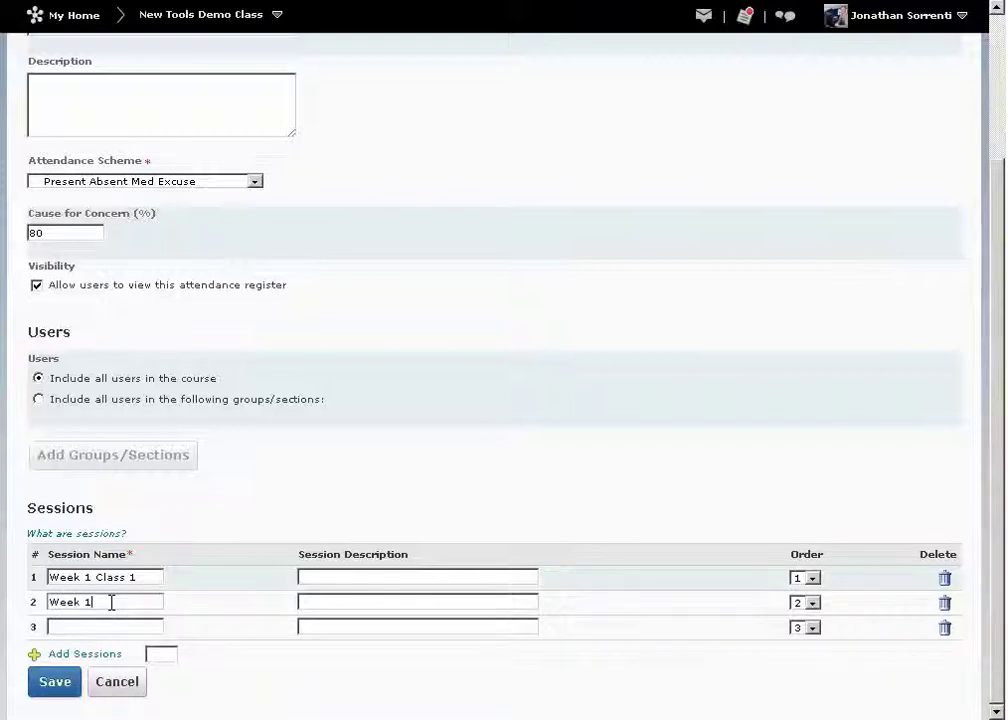
pyautogui.write(' Class 2')
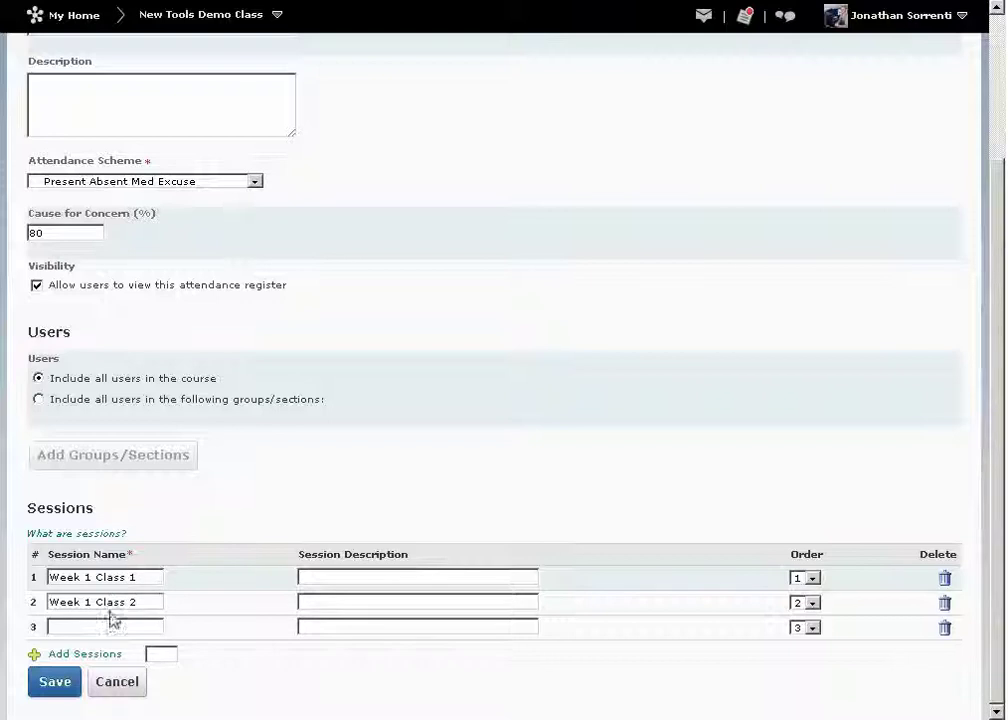
pyautogui.click(112, 625)
pyautogui.write('Wee')
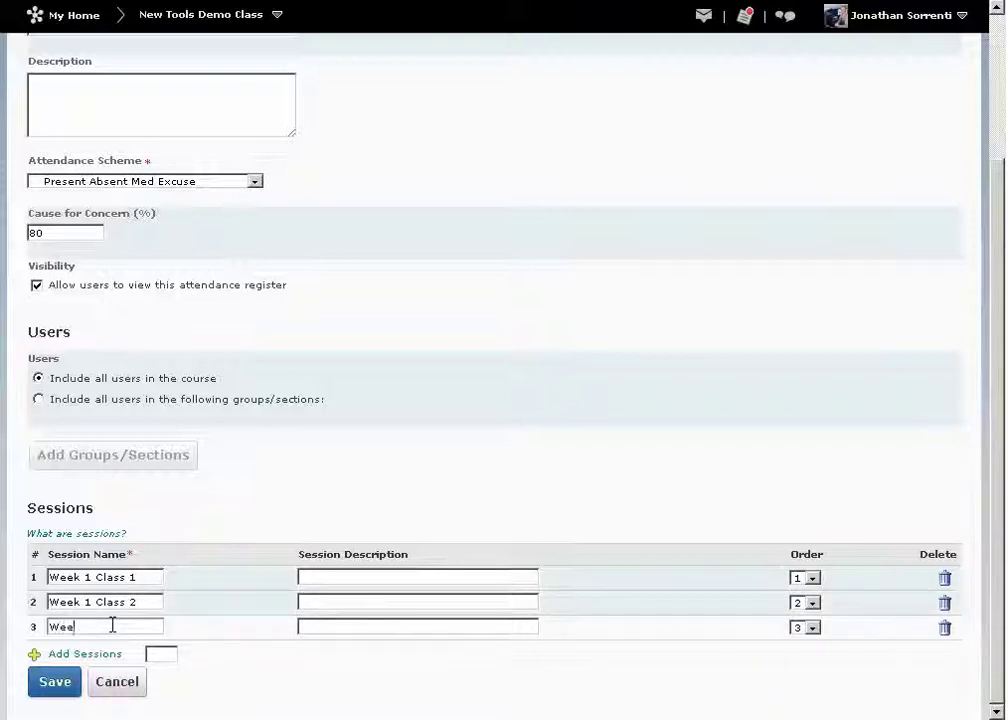
pyautogui.write('k 2')
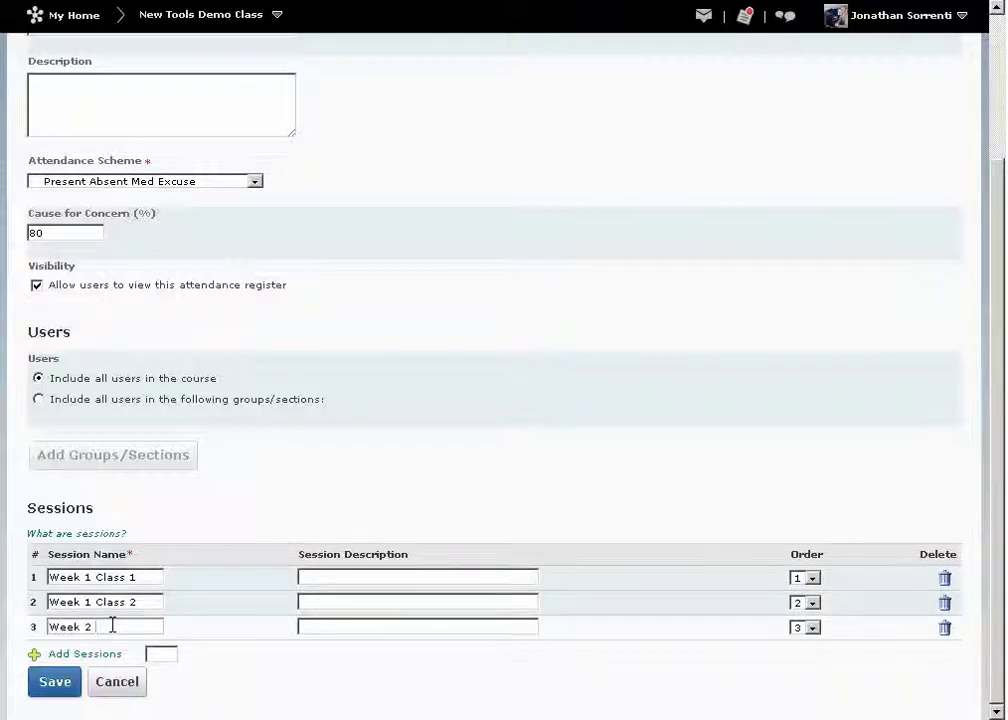
pyautogui.write(' Class 1')
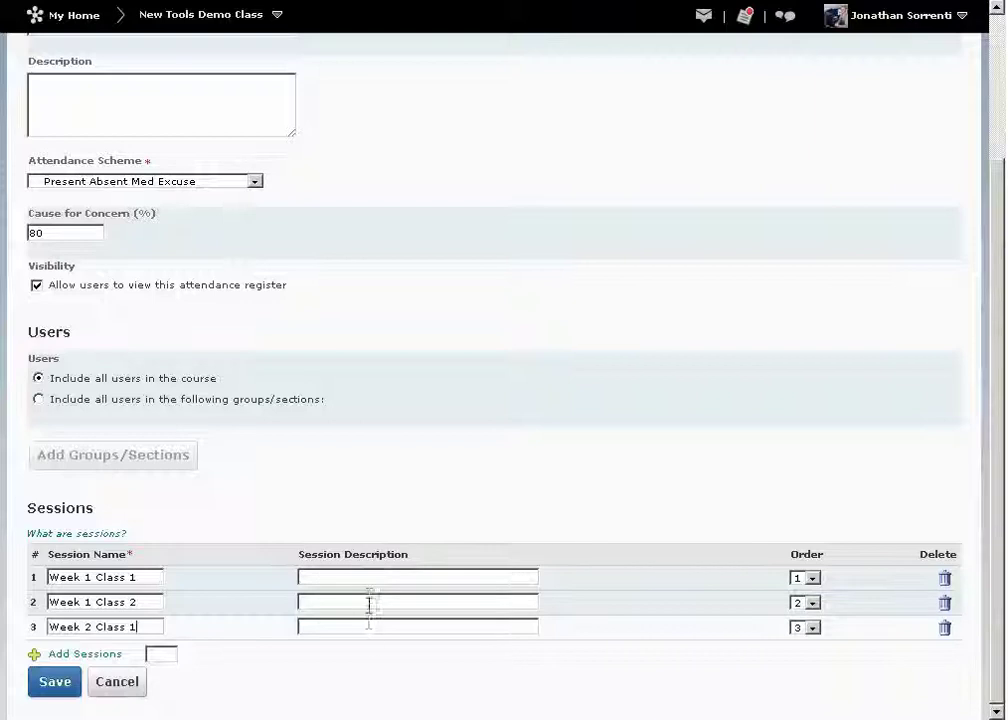
# Step: Enter session descriptions Angles, Graphing Techniques and Law of Sines for rows 1–3
pyautogui.click(369, 572)
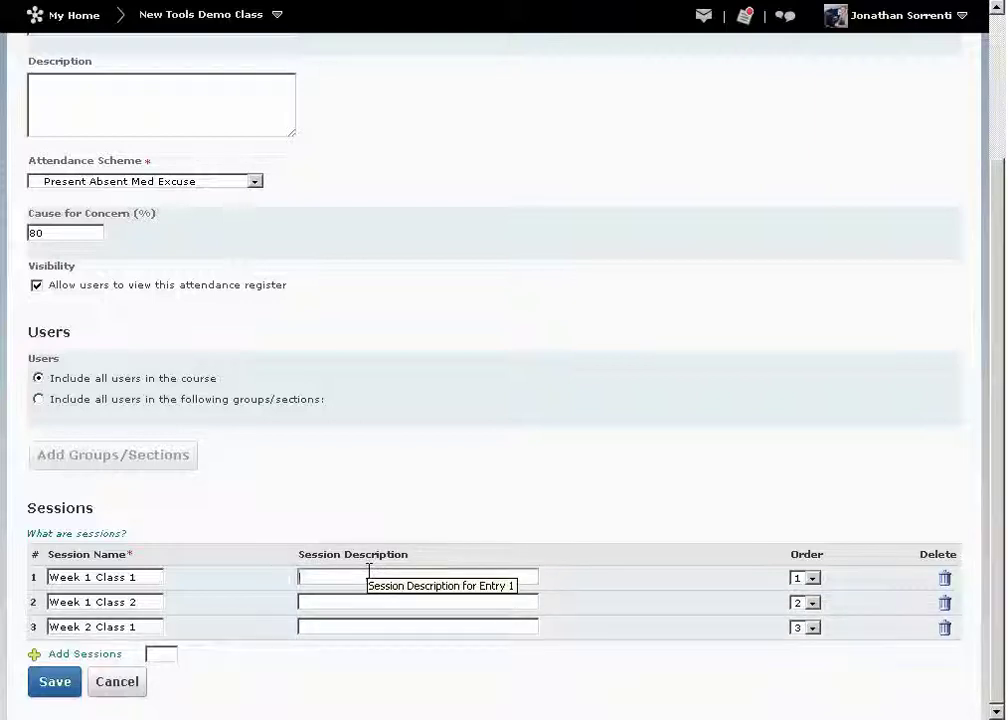
pyautogui.write('Angles')
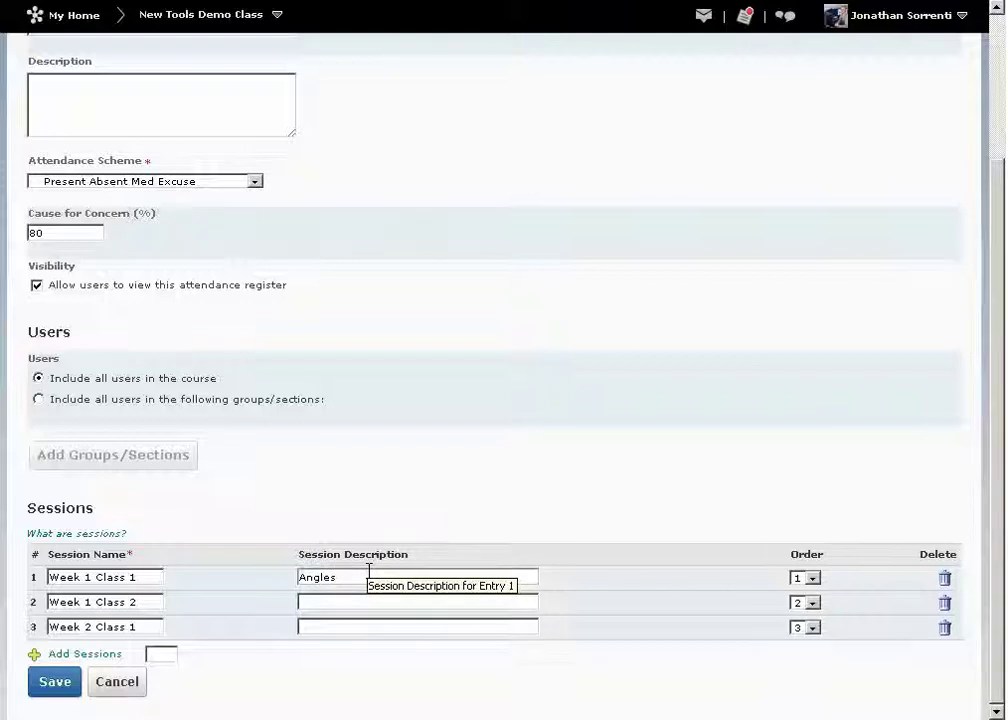
pyautogui.click(363, 599)
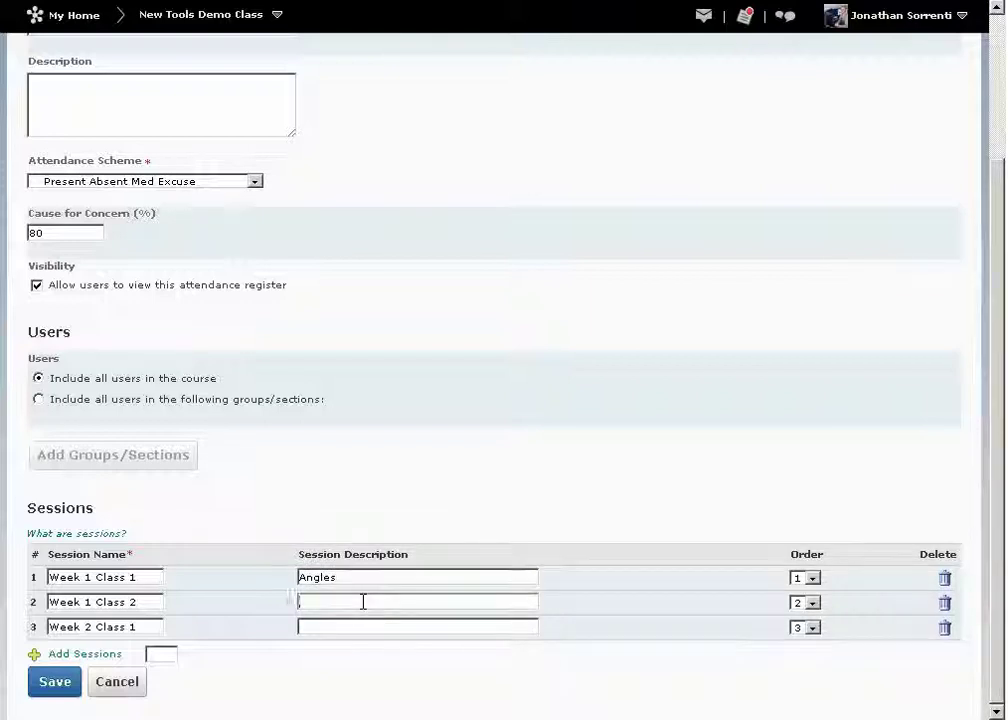
pyautogui.write('G')
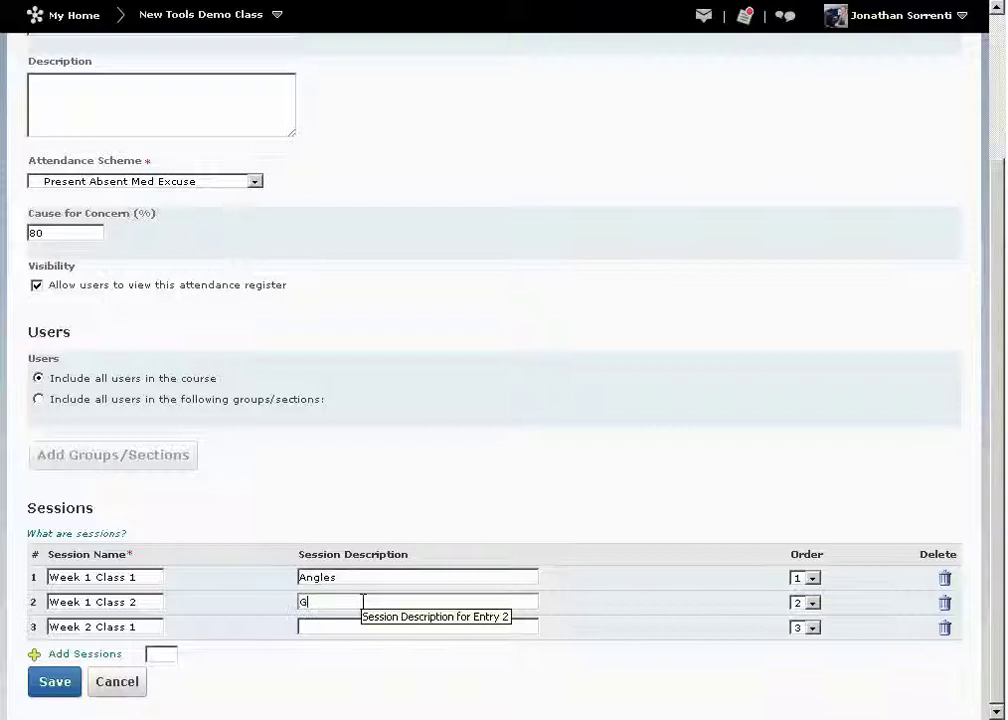
pyautogui.write('raph')
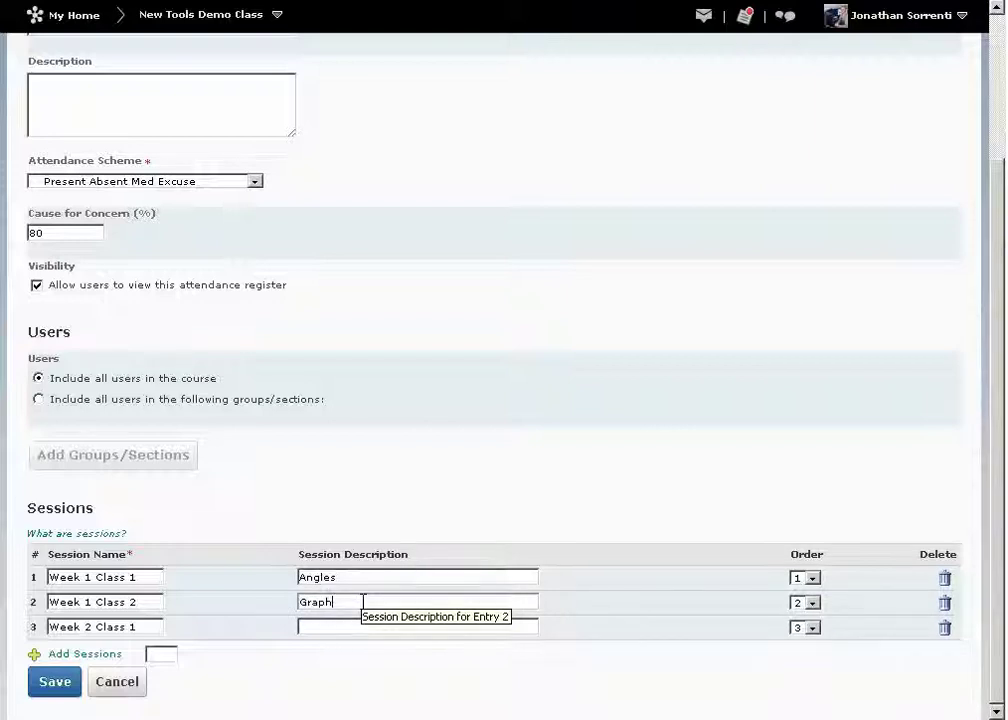
pyautogui.write('ing T')
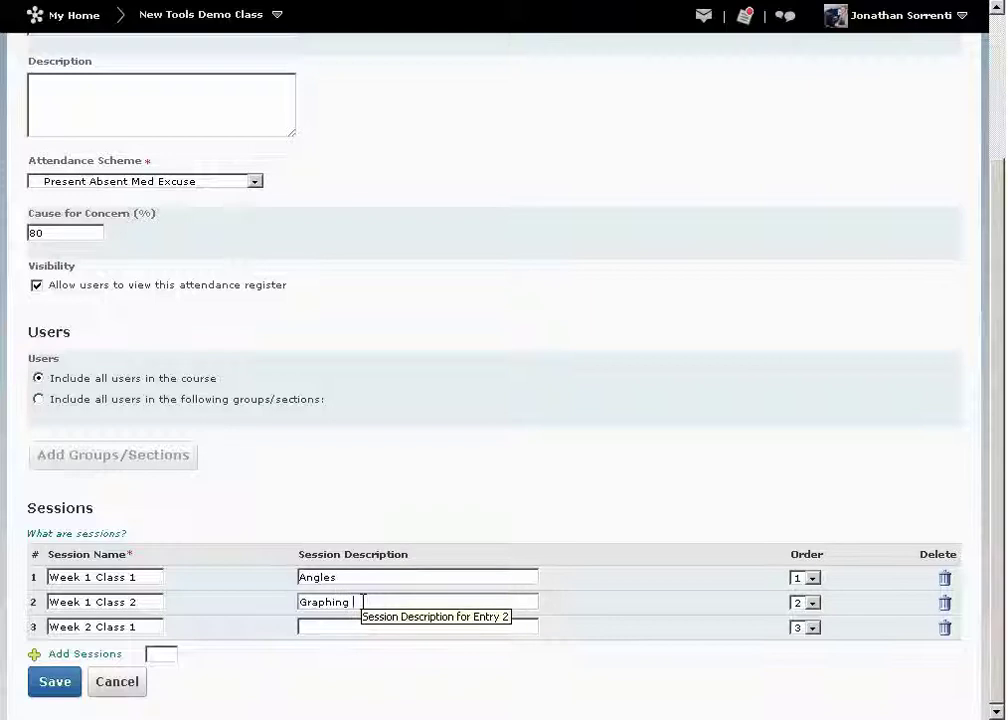
pyautogui.write('echniques')
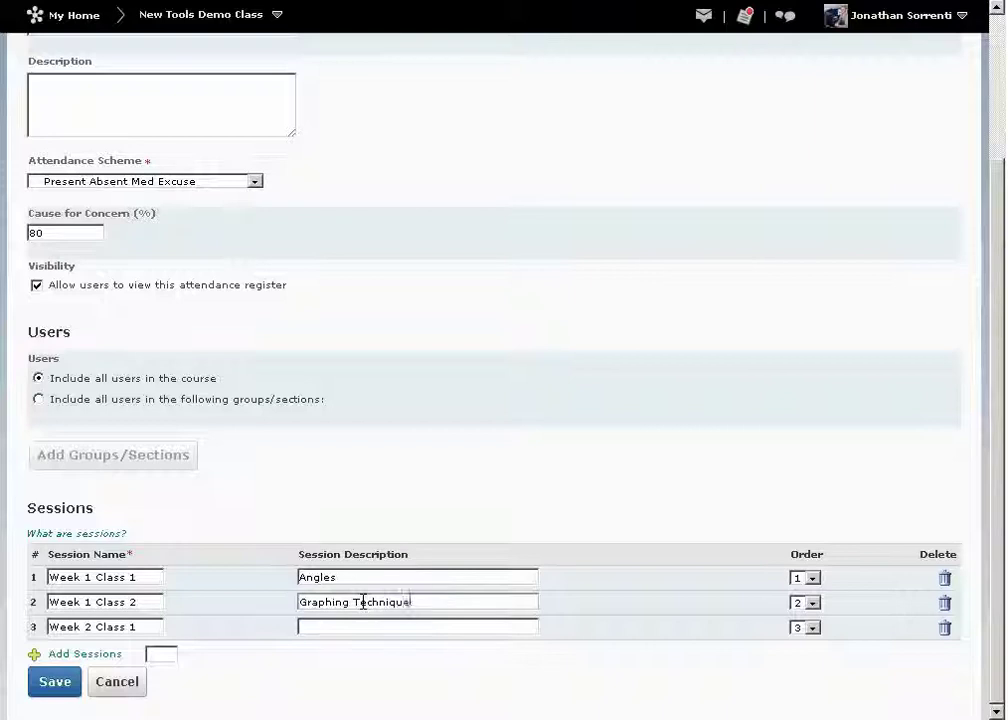
pyautogui.click(364, 626)
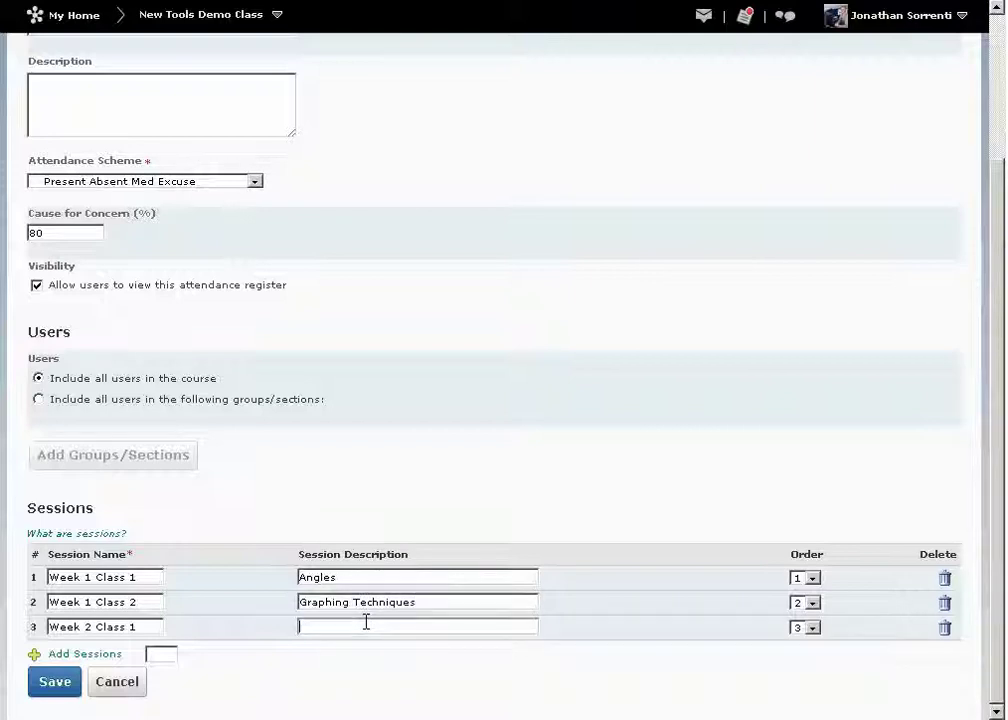
pyautogui.write('La')
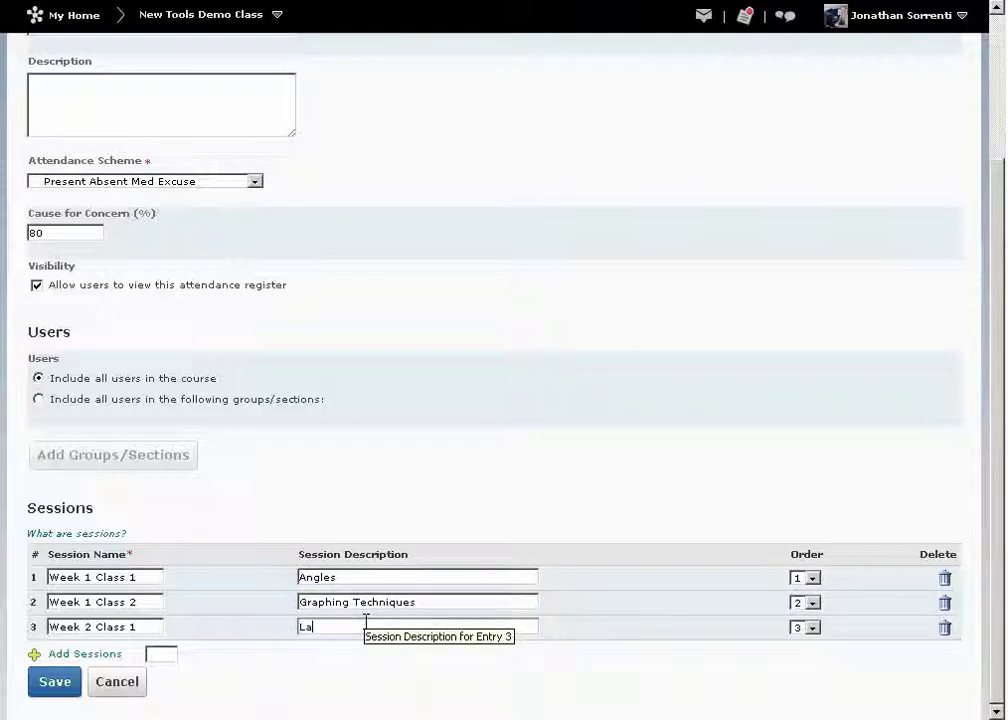
pyautogui.write('w o')
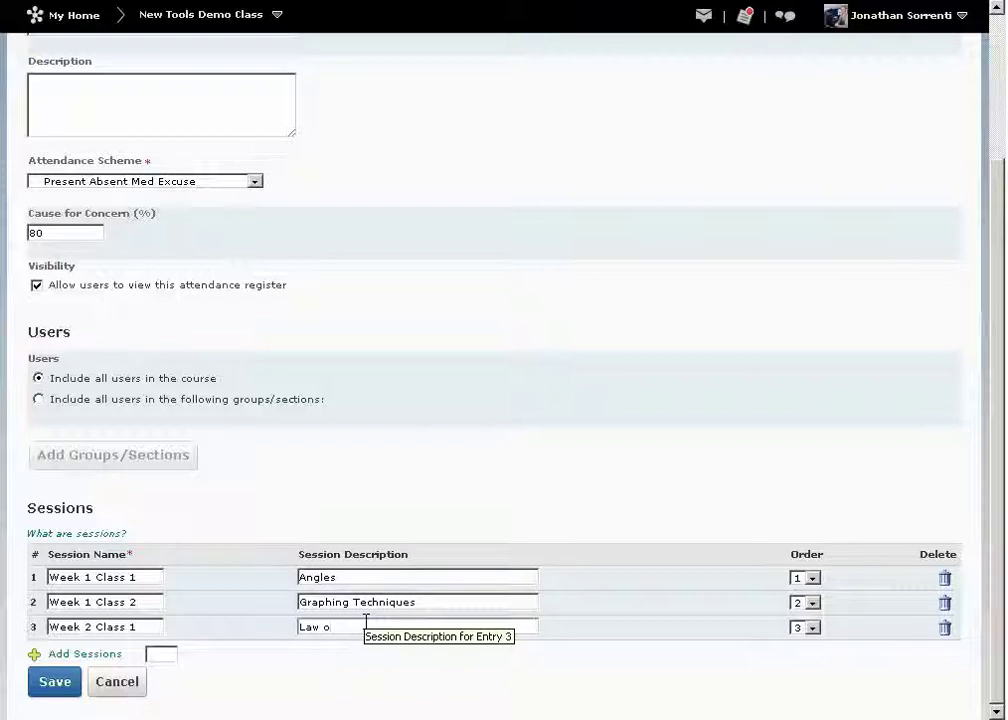
pyautogui.write('f Sines')
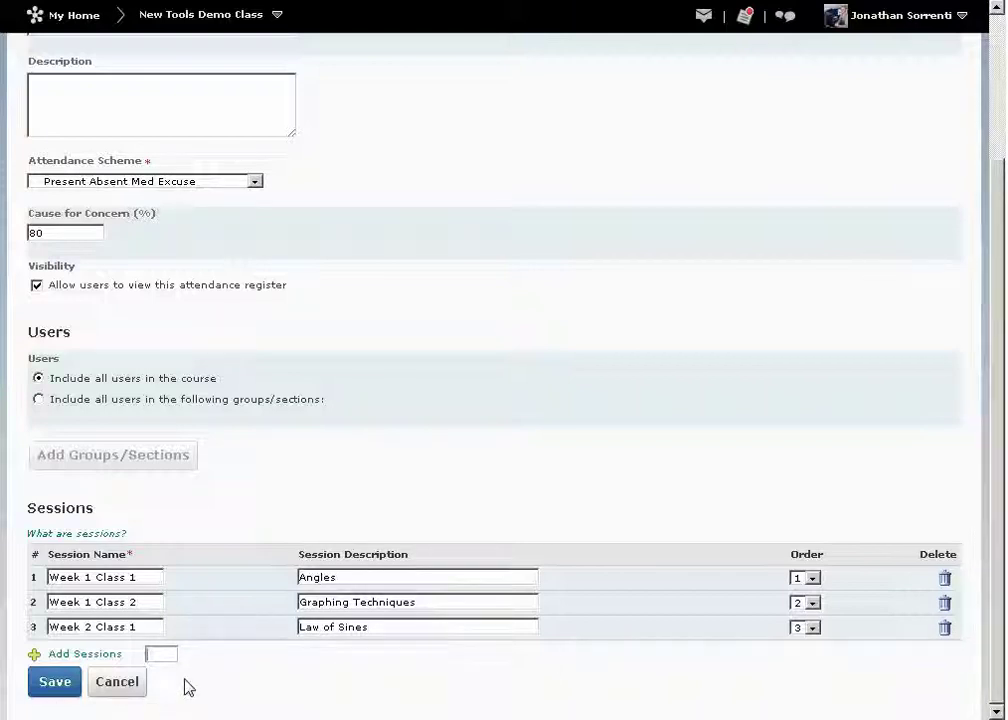
# Step: Save the MAT 111 B01 register and close it to return to the registers list
pyautogui.click(55, 688)
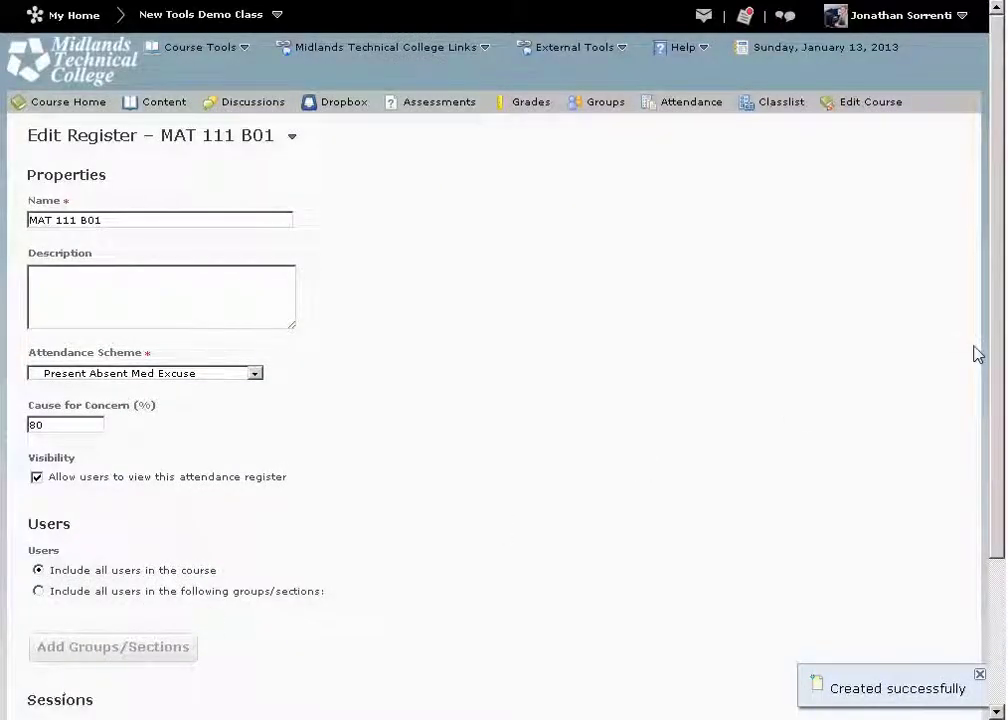
pyautogui.moveTo(990, 346); pyautogui.dragTo(1003, 470)
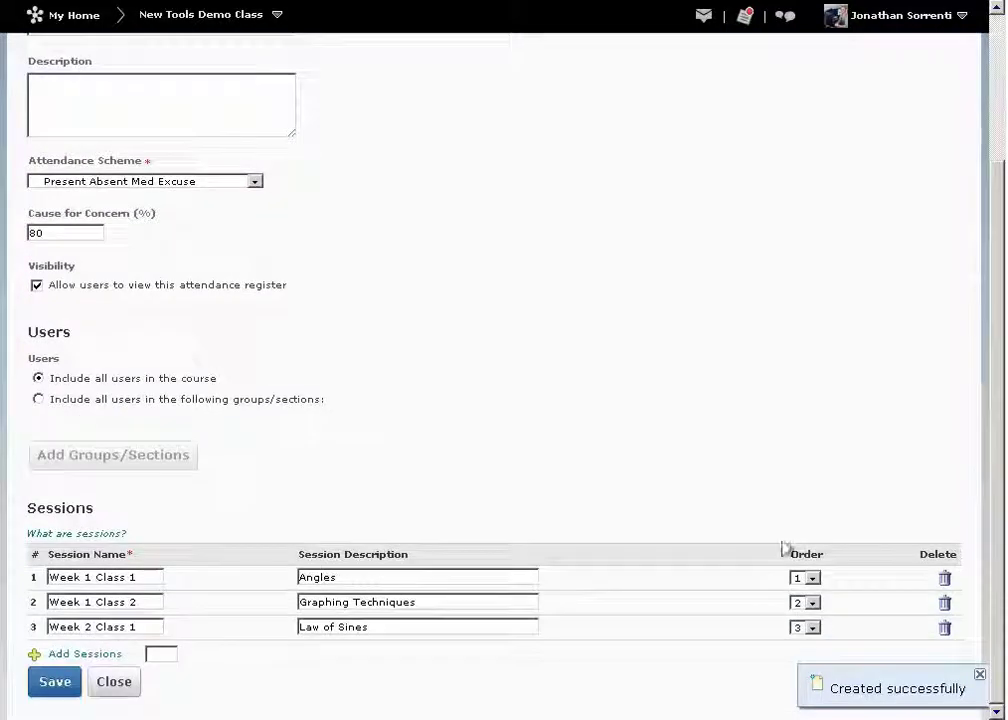
pyautogui.click(114, 683)
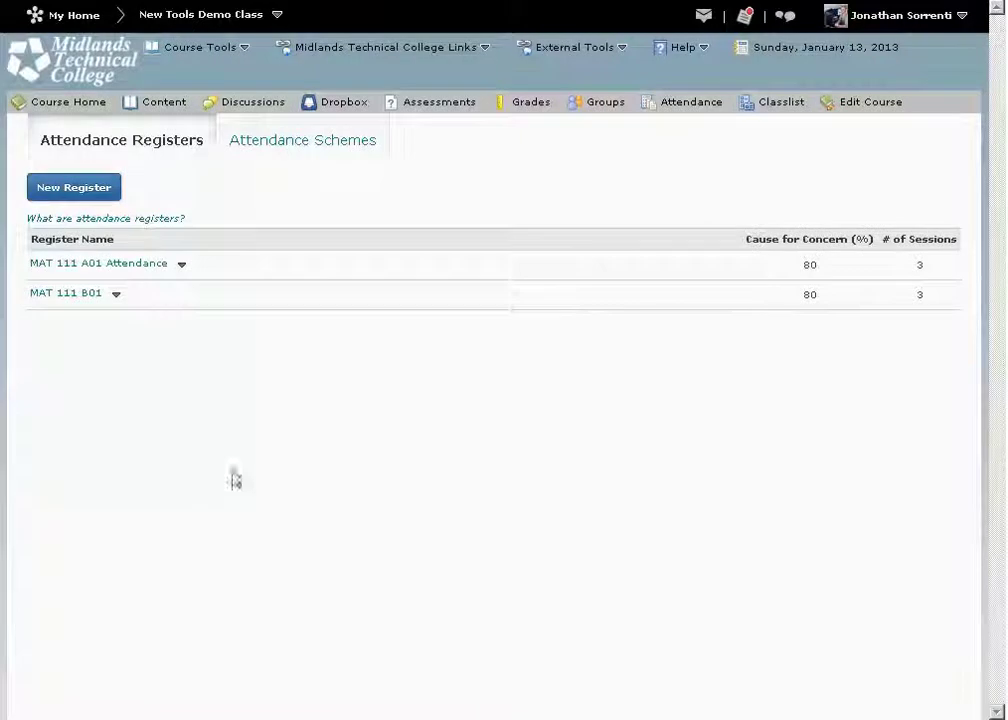